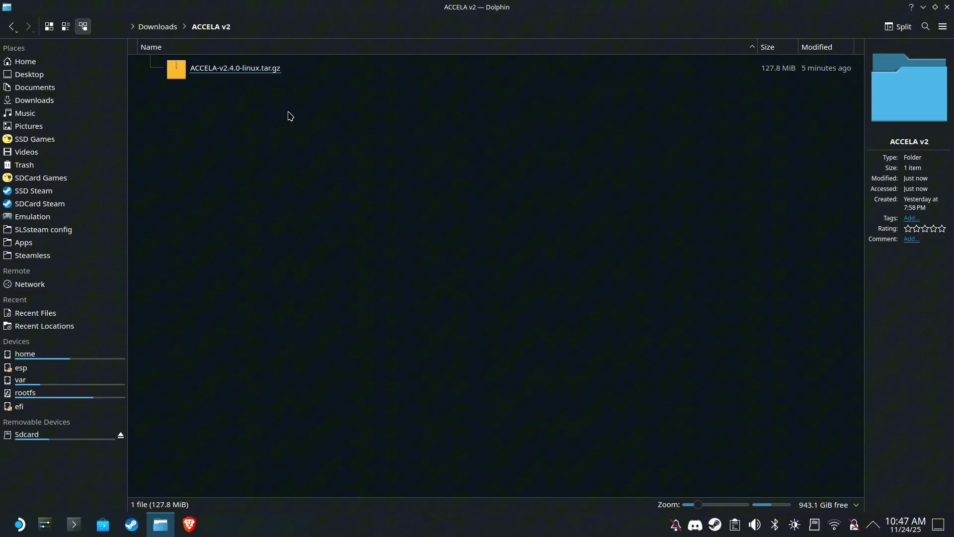
Extract the ACCELA-v2.4.0-linux.tar.gz archive into the ACCELA v2 folder
left_click(250, 69)
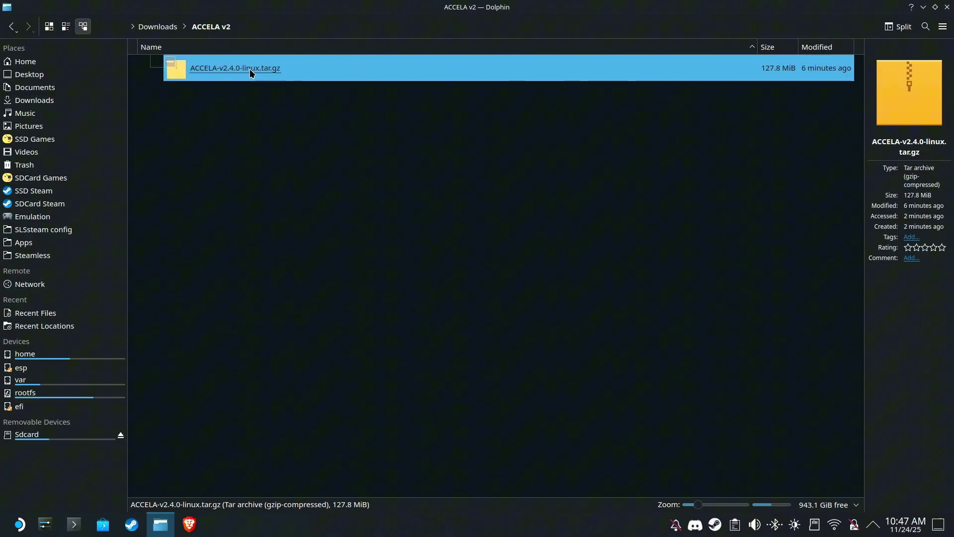
right_click(250, 69)
mouse_move(348, 224)
left_click(428, 222)
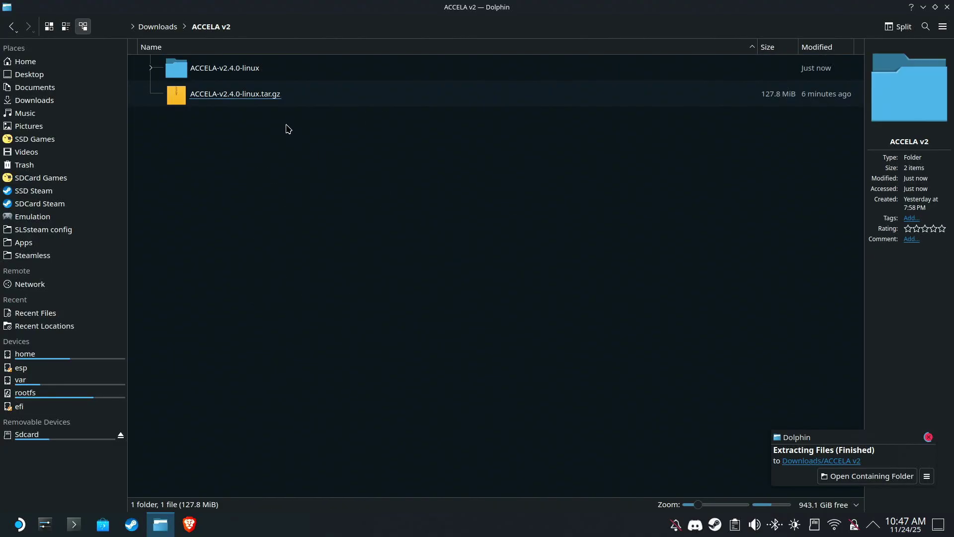
Open the extracted ACCELA-v2.4.0-linux folder and make sure ACCELAINSTALL is allowed to execute as a program
double_click(258, 68)
right_click(227, 93)
left_click(294, 343)
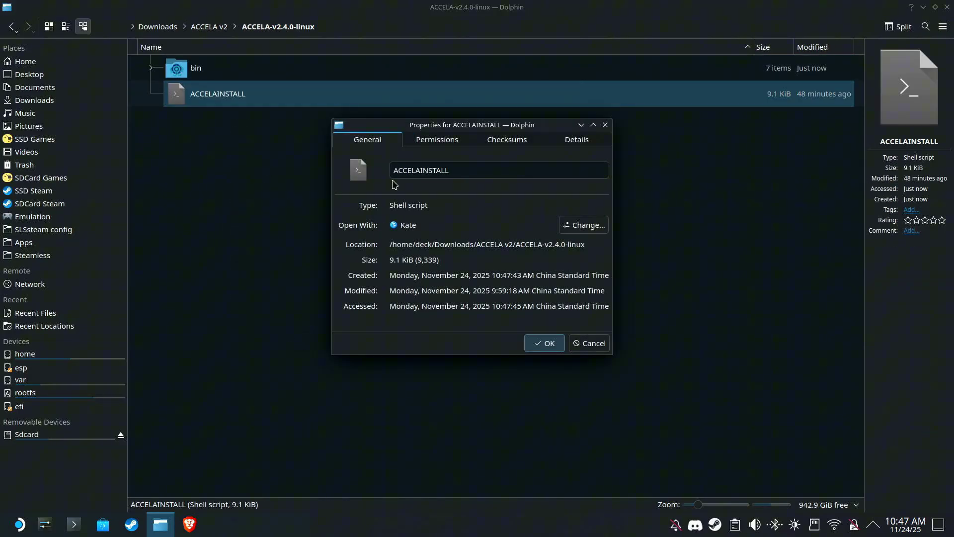
left_click(438, 139)
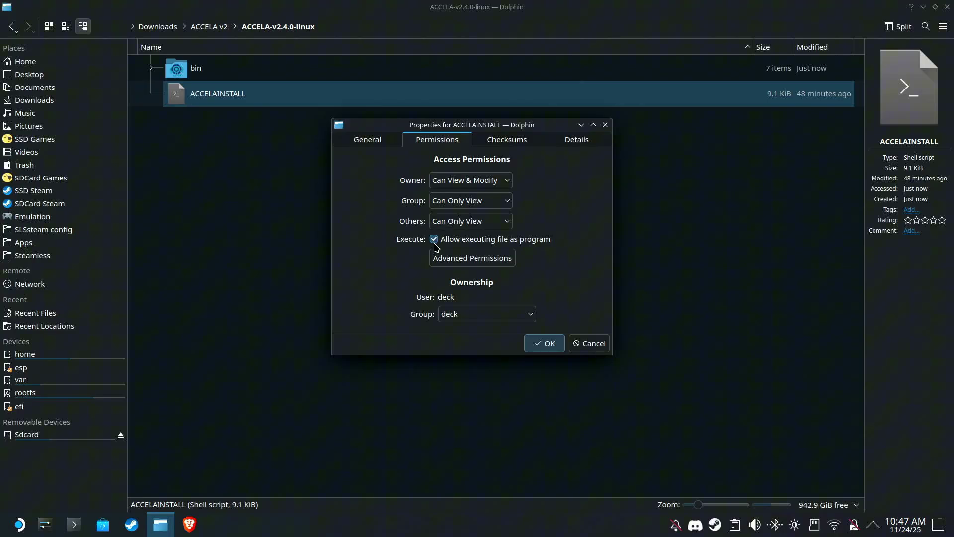
key("Return")
Run the ACCELAINSTALL script in Konsole and close the terminal window
right_click(218, 94)
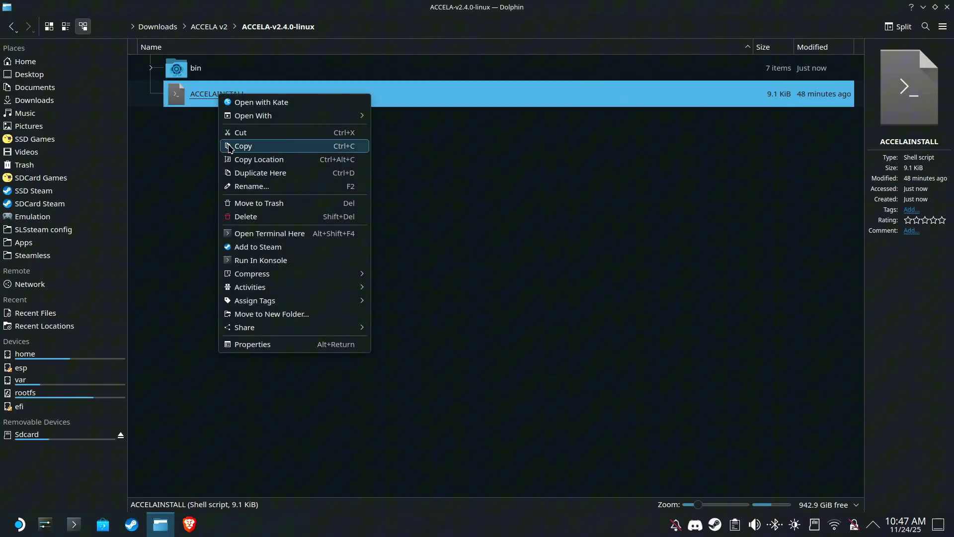
left_click(262, 259)
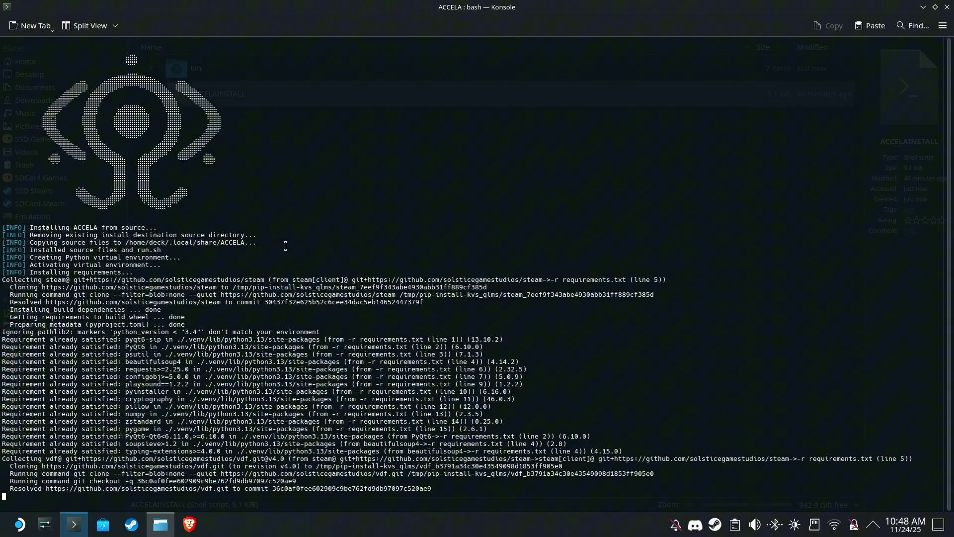
left_click(947, 7)
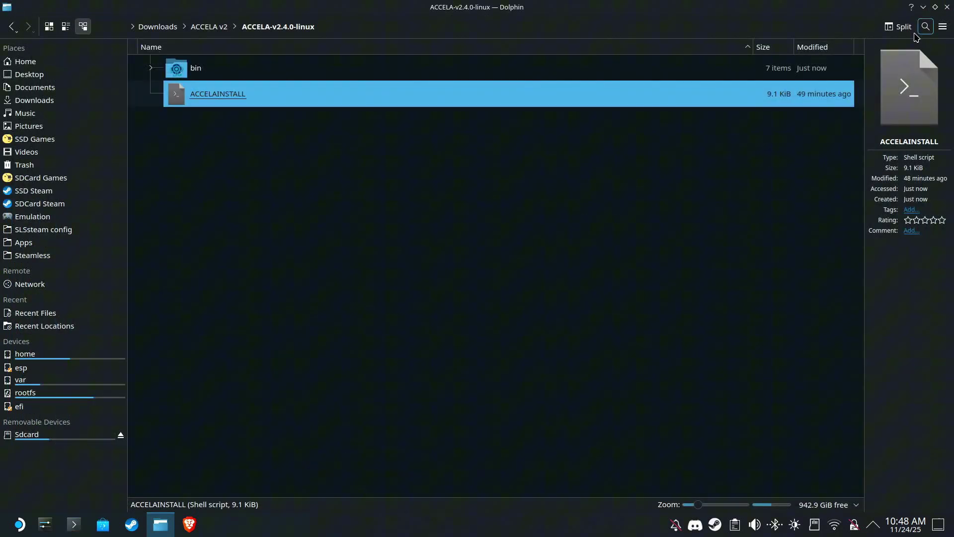
Launch ACCELA from the list of all applications and close the file manager window
key("super")
left_click(49, 297)
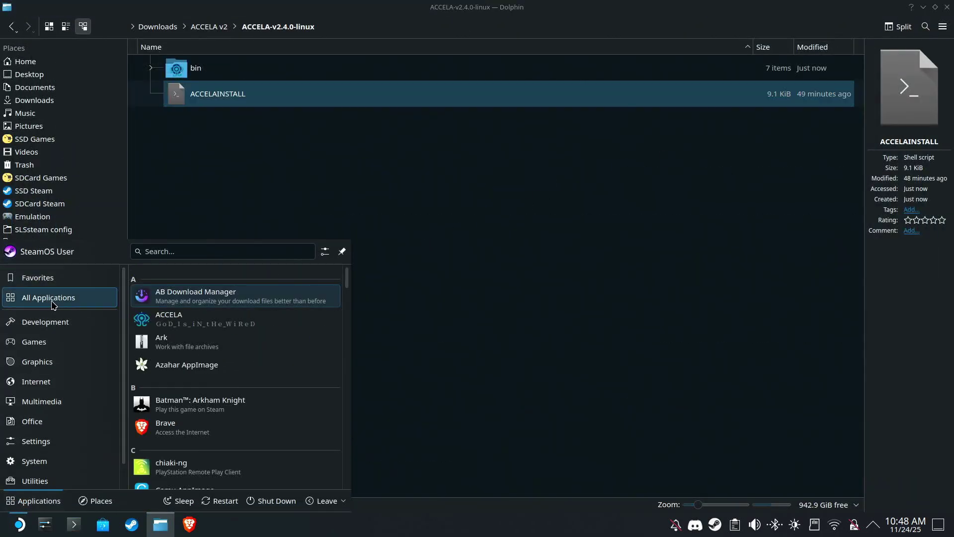
left_click(191, 331)
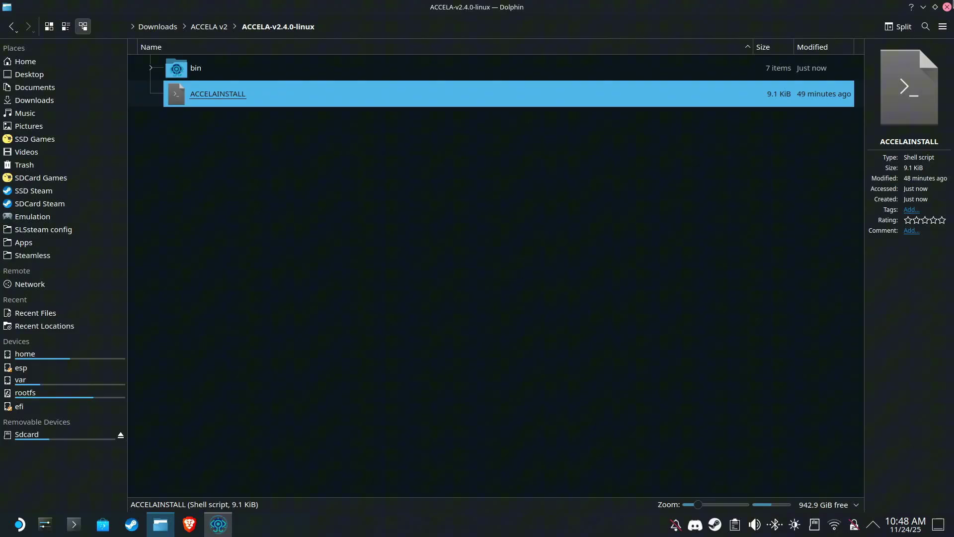
left_click(946, 7)
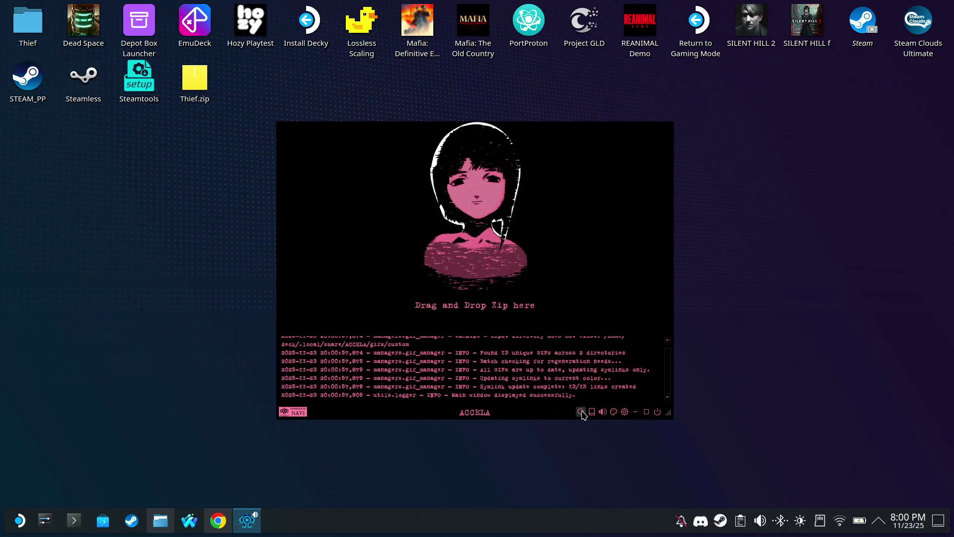
Look over the manifest search by entering "Dispatch", and view the library of installed games
left_click(417, 386)
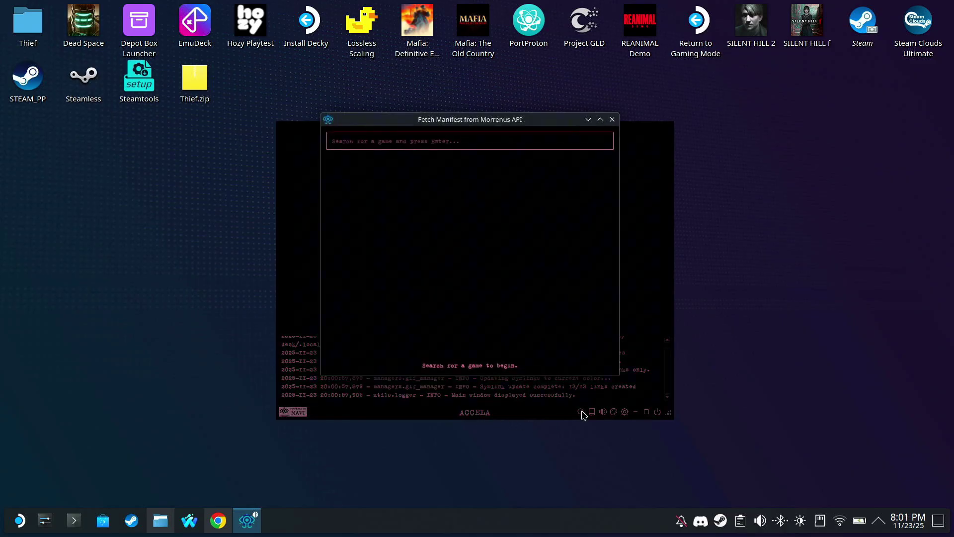
type("Dispatch")
key("Escape")
left_click(593, 413)
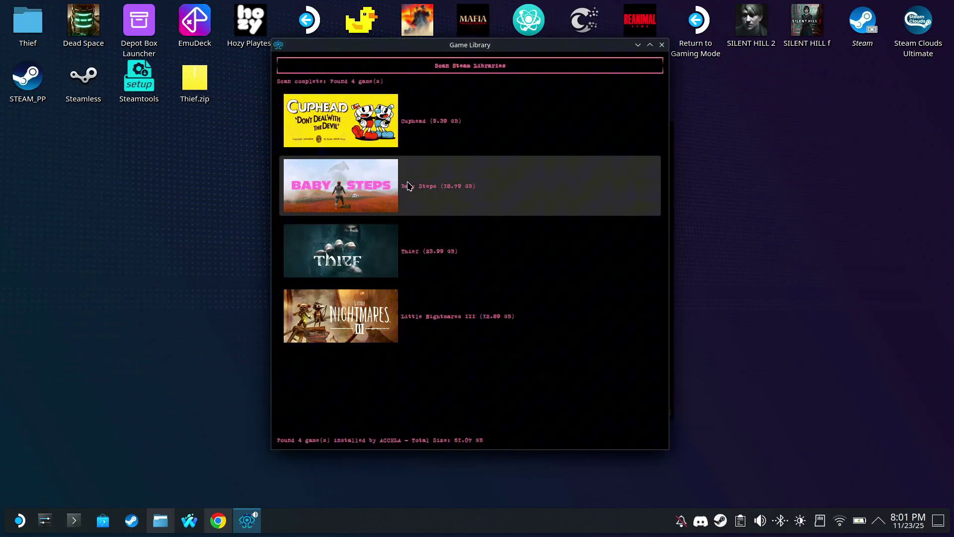
left_click(661, 44)
Accept the audio settings and choose an accent color from the basic colors in the style settings
left_click(603, 412)
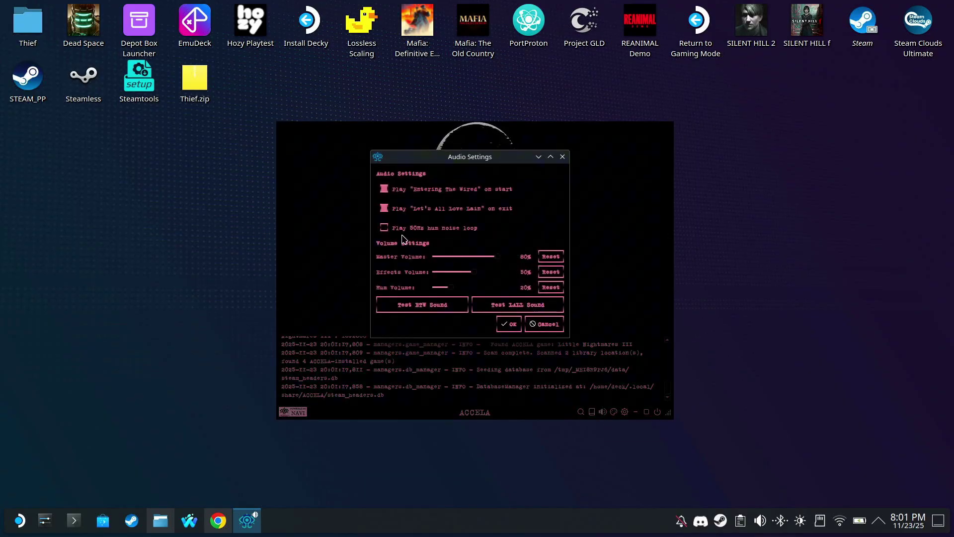
left_click(509, 323)
left_click(613, 412)
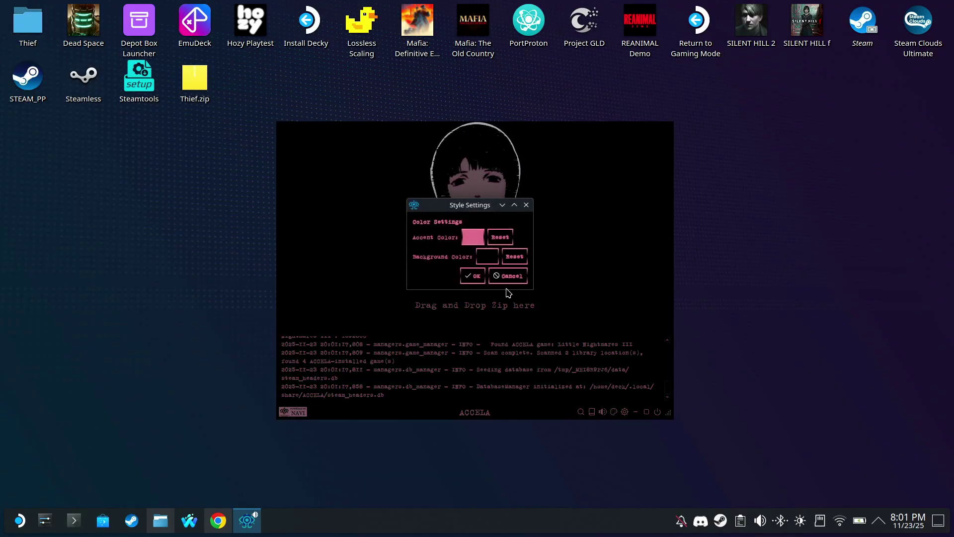
left_click(475, 237)
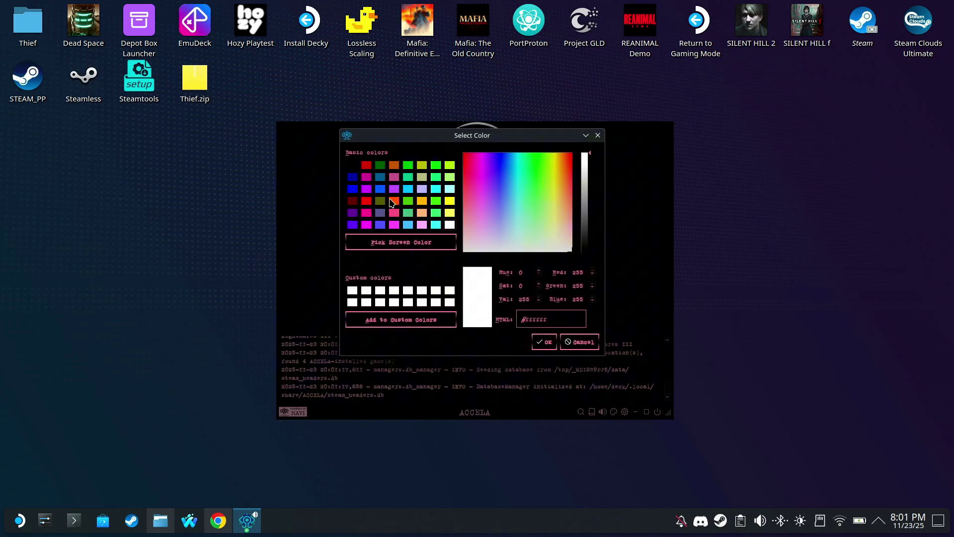
double_click(389, 214)
left_click(624, 412)
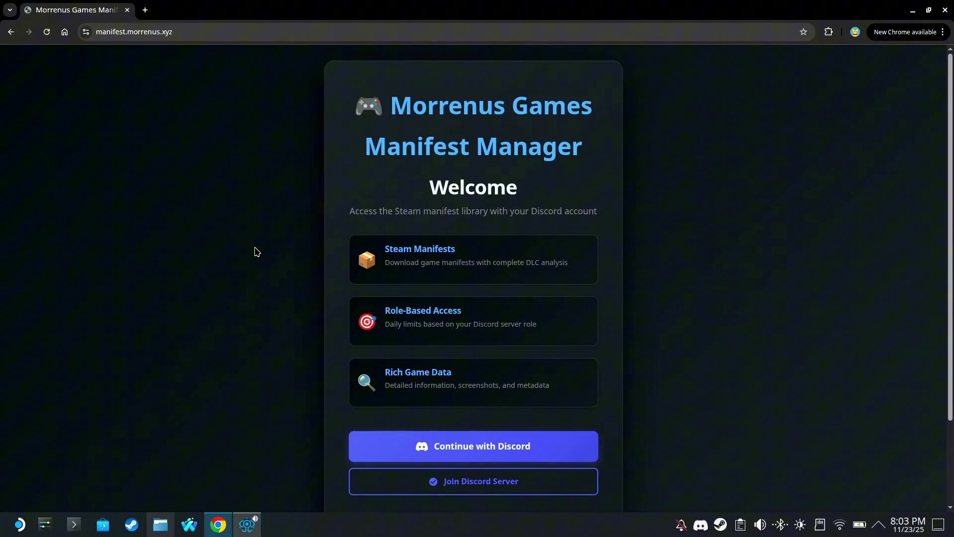
Sign in to the Morrenus Games Manifest Manager website with Discord and authorize the access
scroll(256, 251, "down", 2)
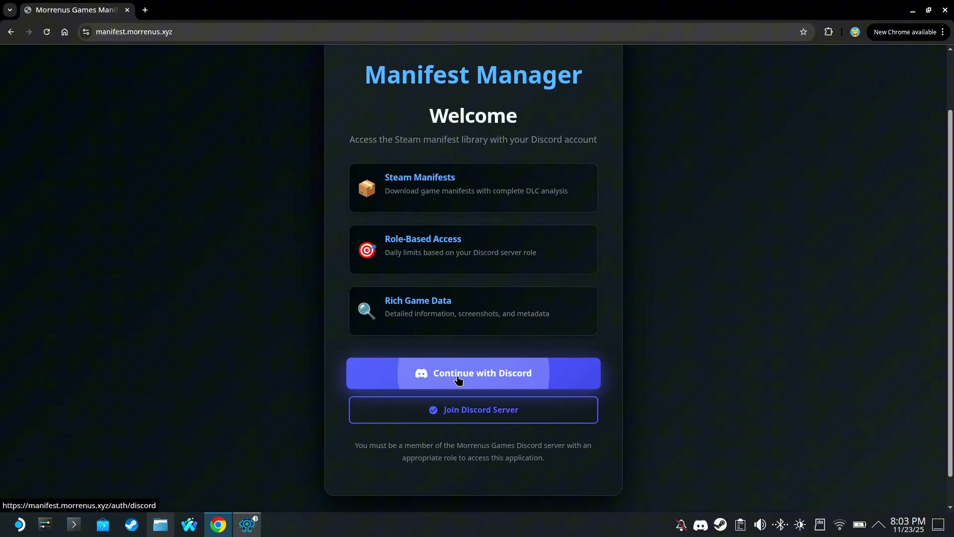
left_click(507, 368)
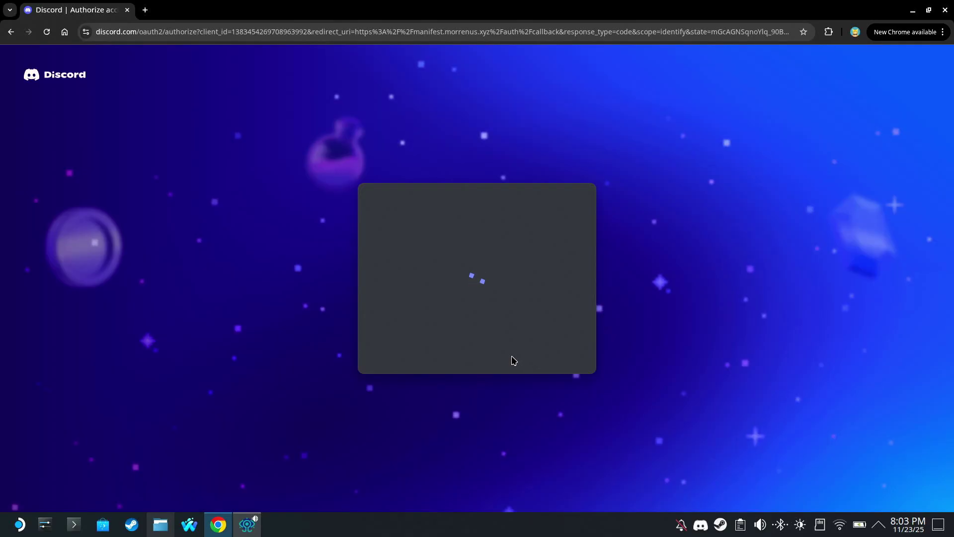
left_click(543, 432)
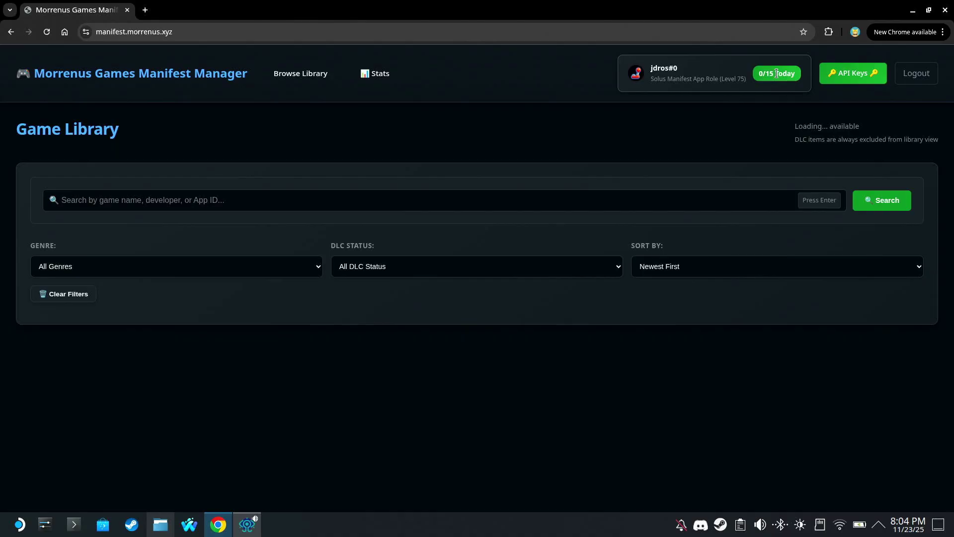
Open the website's API keys page and review the free and premium API access pricing
left_click(862, 77)
scroll(552, 279, "down", 1)
left_click(350, 392)
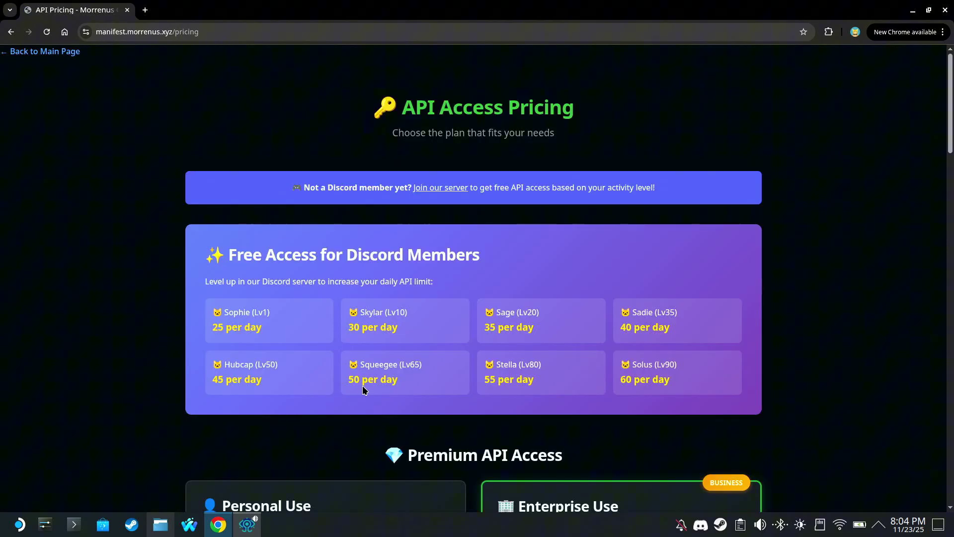
scroll(361, 385, "down", 3)
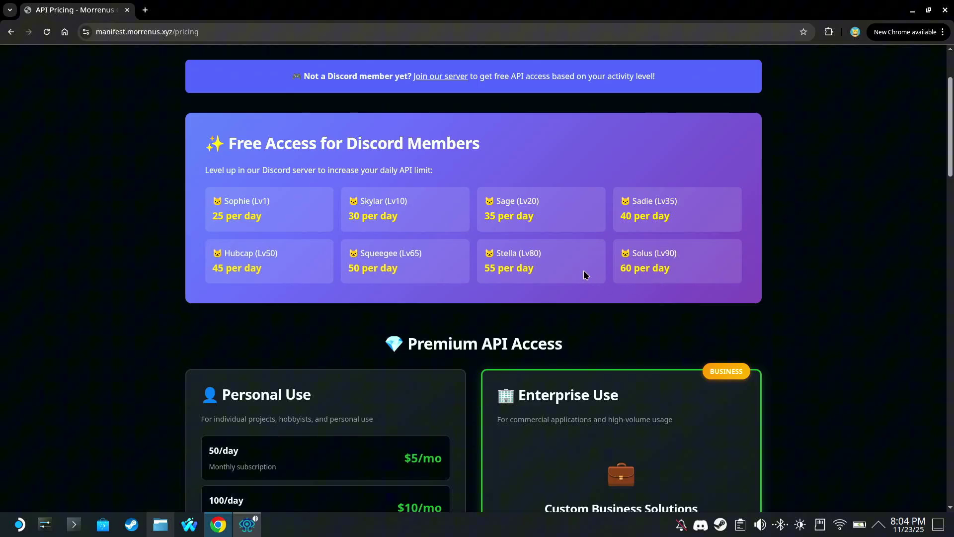
scroll(547, 270, "down", 6)
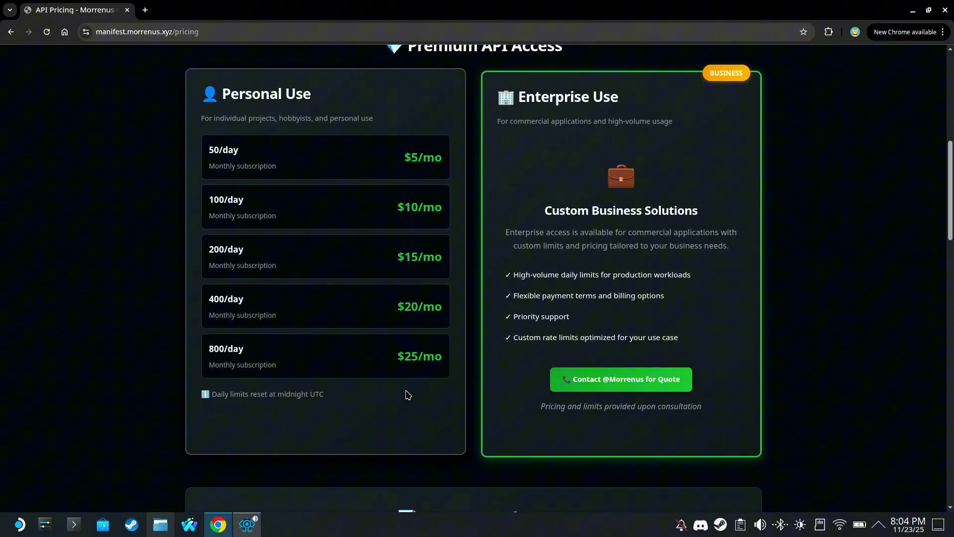
key("alt+Left")
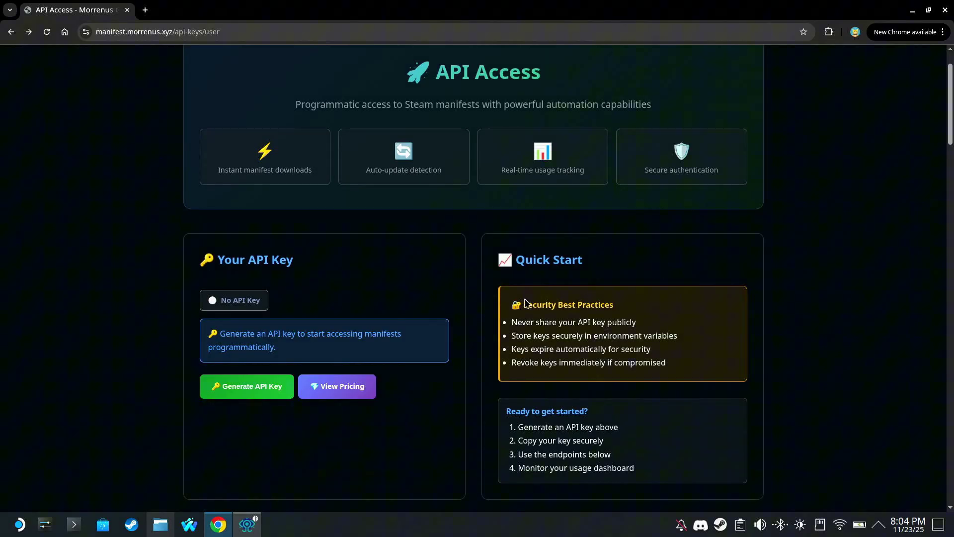
Generate a new API key, copy it, and switch back to ACCELA
left_click(245, 388)
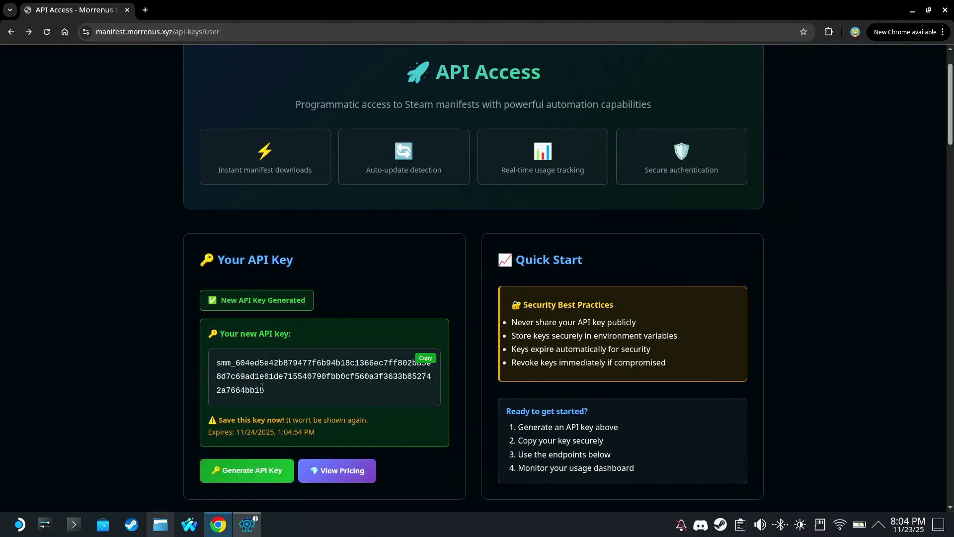
left_click(424, 358)
key("alt+Tab")
Paste the API key into ACCELA's Morrenus API Key setting and enable SLSsteam/GreenLuma Wrapper Mode and Generate Steam Achievements
left_click(625, 412)
left_click(502, 203)
key("ctrl+v")
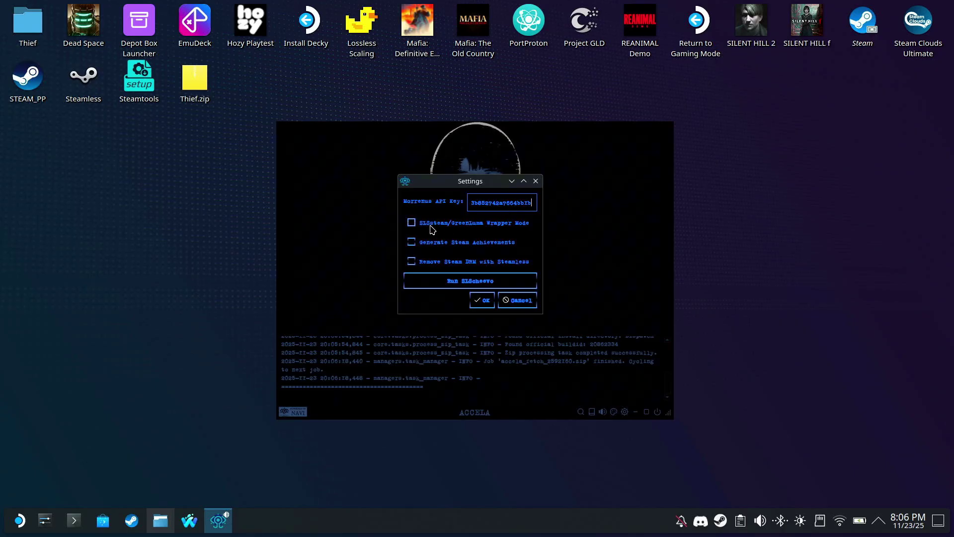
left_click(412, 223)
left_click(415, 247)
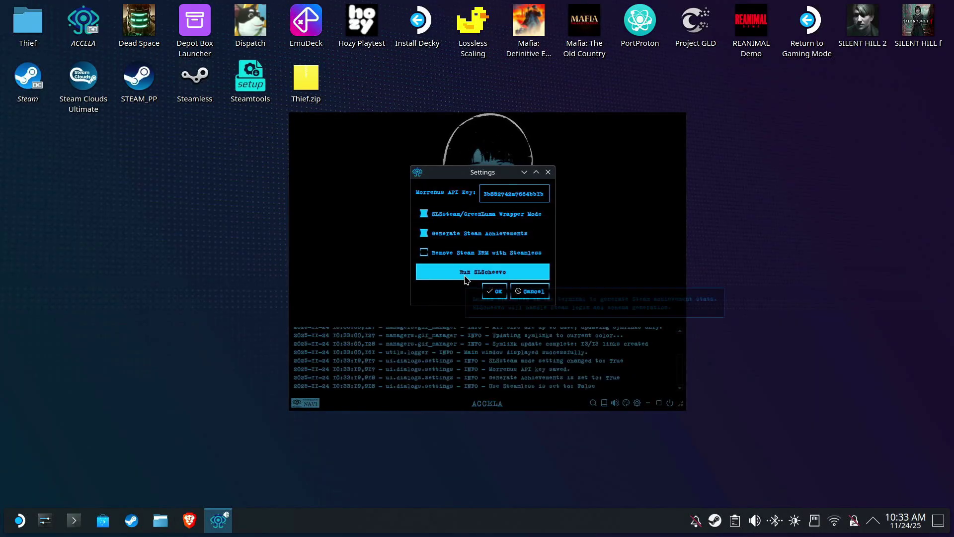
Run SLScheevo with account 1, answer n to deleting the encrypted tokens file, and save the settings
left_click(466, 274)
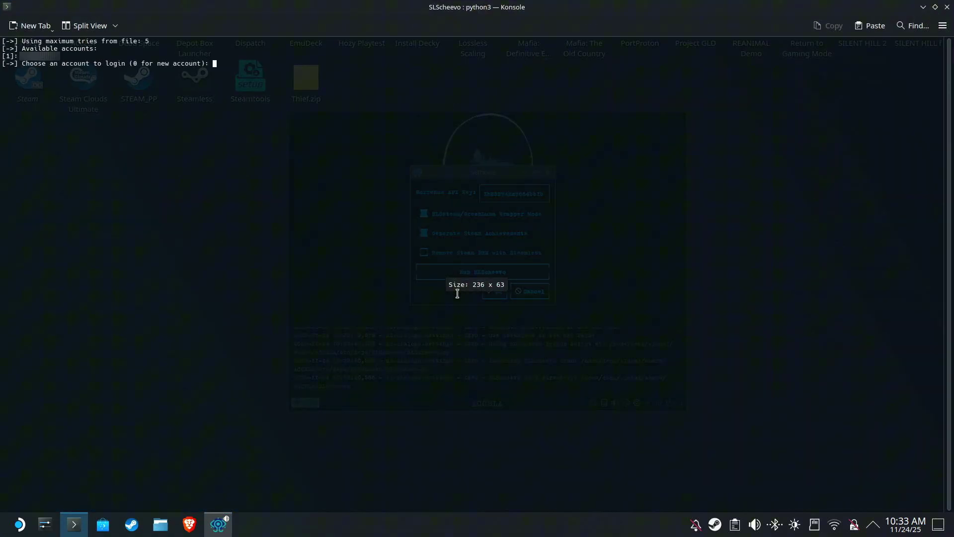
scroll(450, 266, "up", 7)
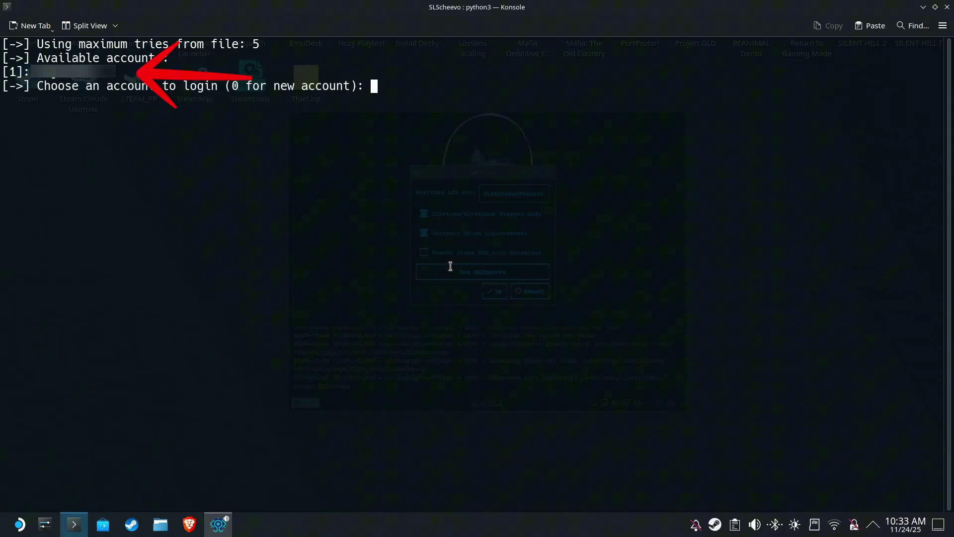
type("1")
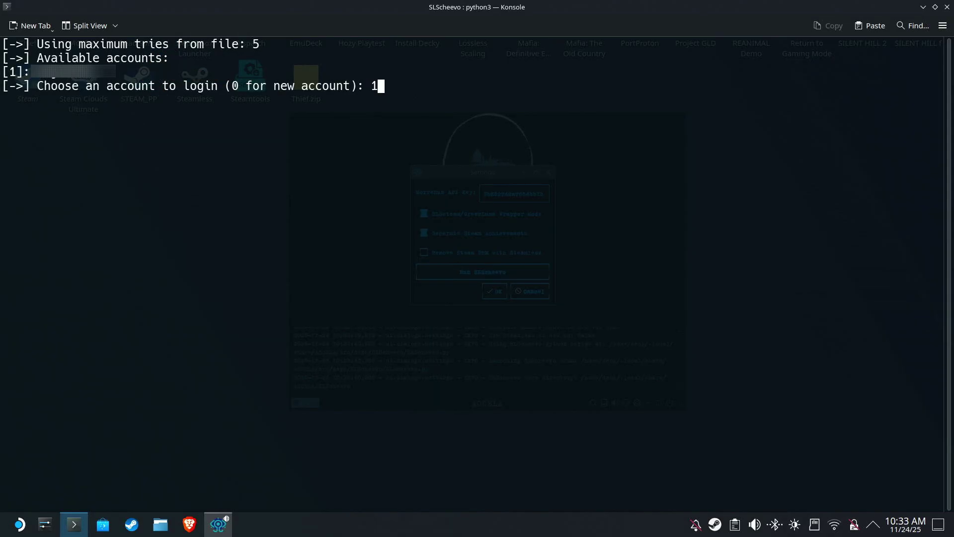
key("Return")
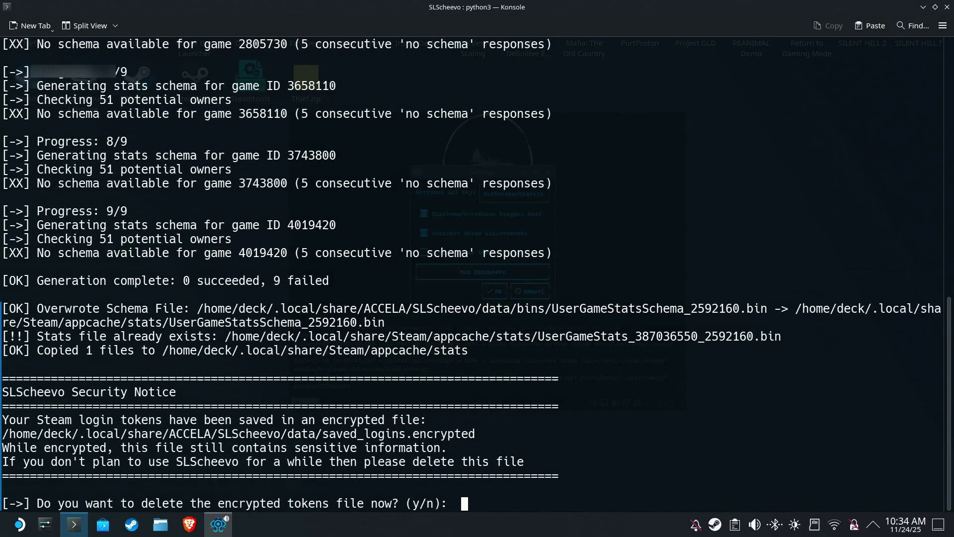
type("n")
key("Return")
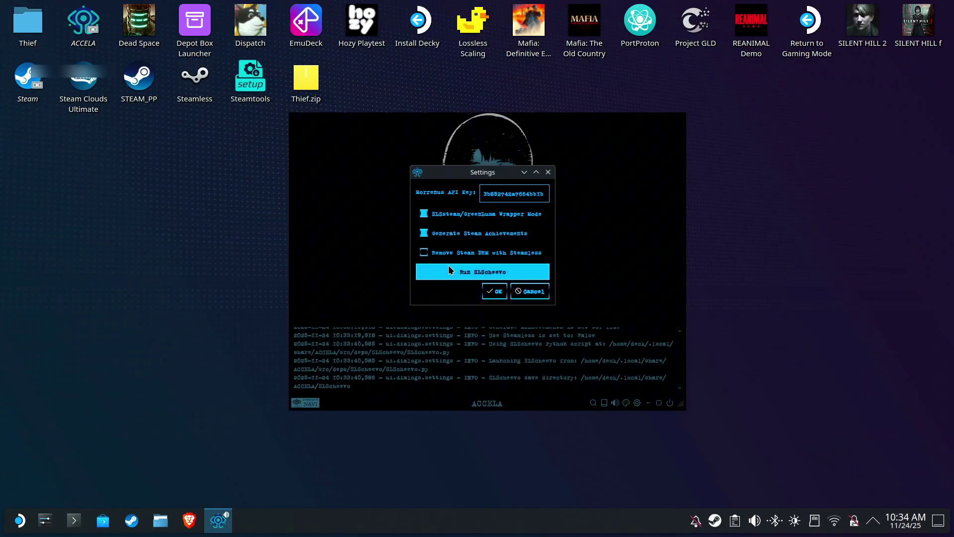
left_click(494, 293)
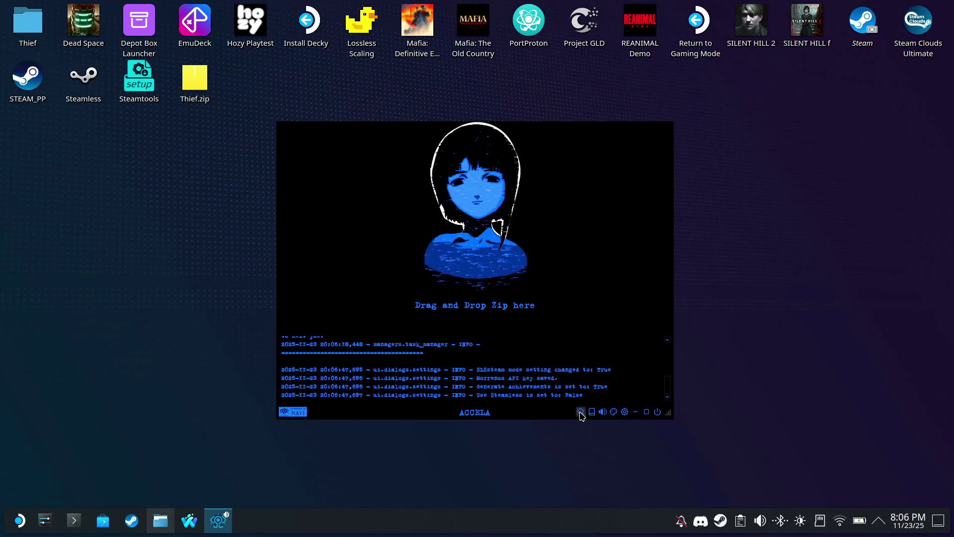
Search the Morrenus API for "dispatch" and fetch the manifest of the game Dispatch
left_click(580, 412)
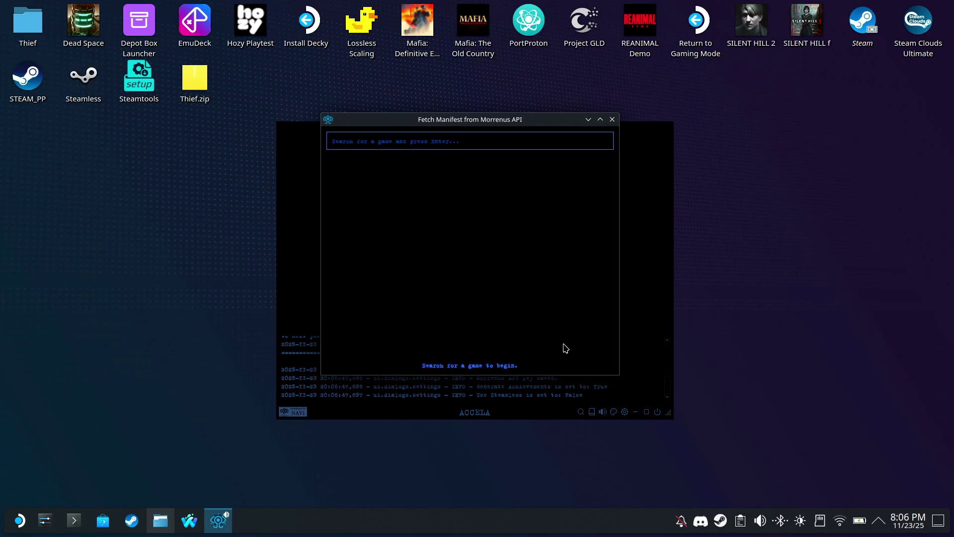
type("dispatch")
key("Return")
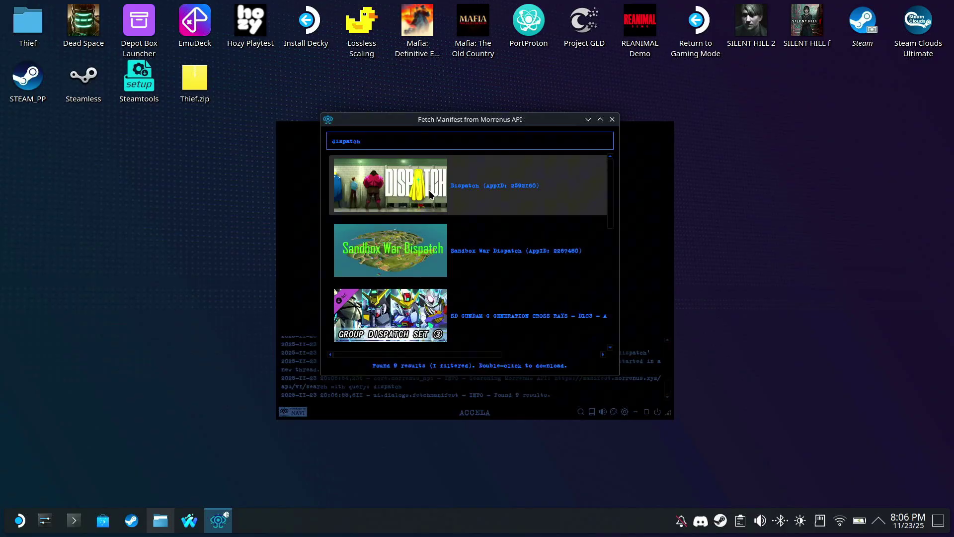
double_click(431, 194)
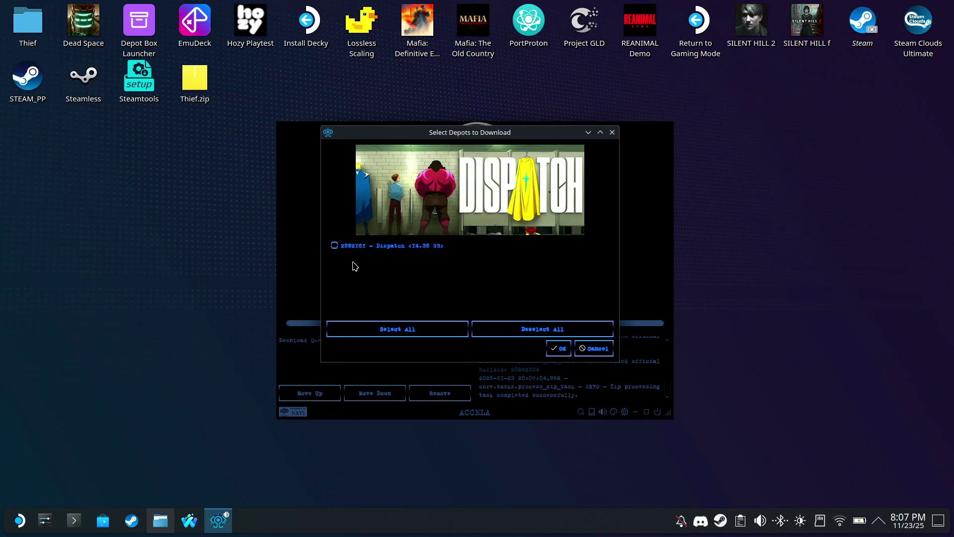
Download the Dispatch depot to the /run/media/deck/Sdcard Steam library and agree to restart Steam
left_click(336, 247)
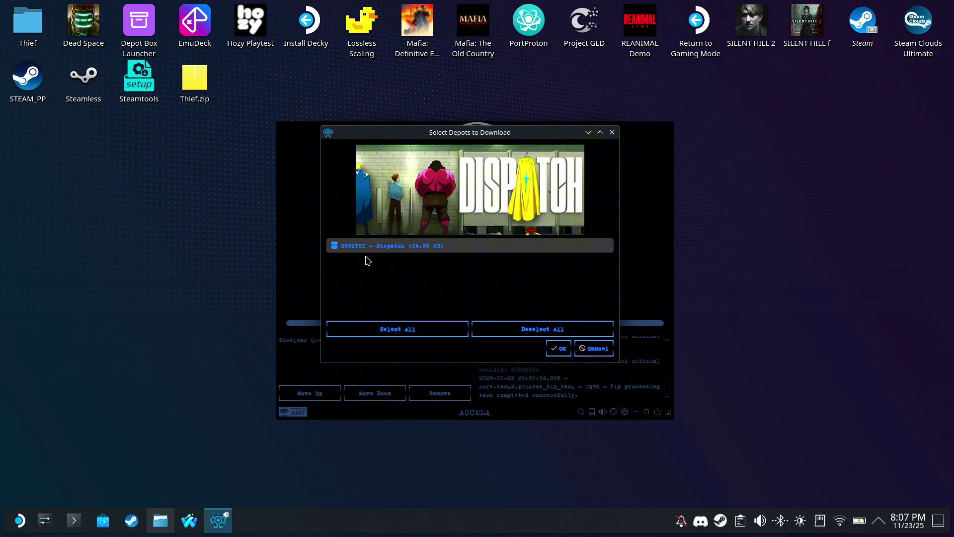
left_click(556, 347)
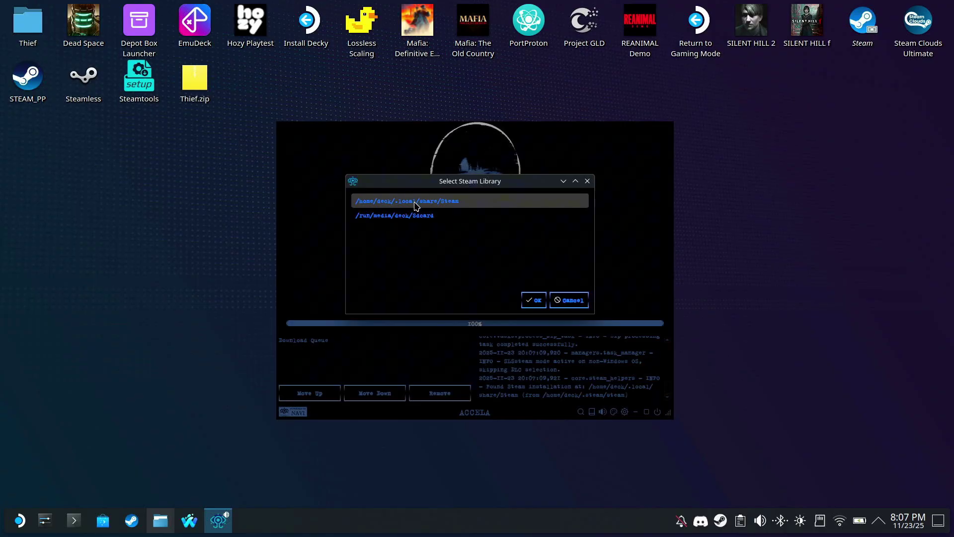
left_click(418, 218)
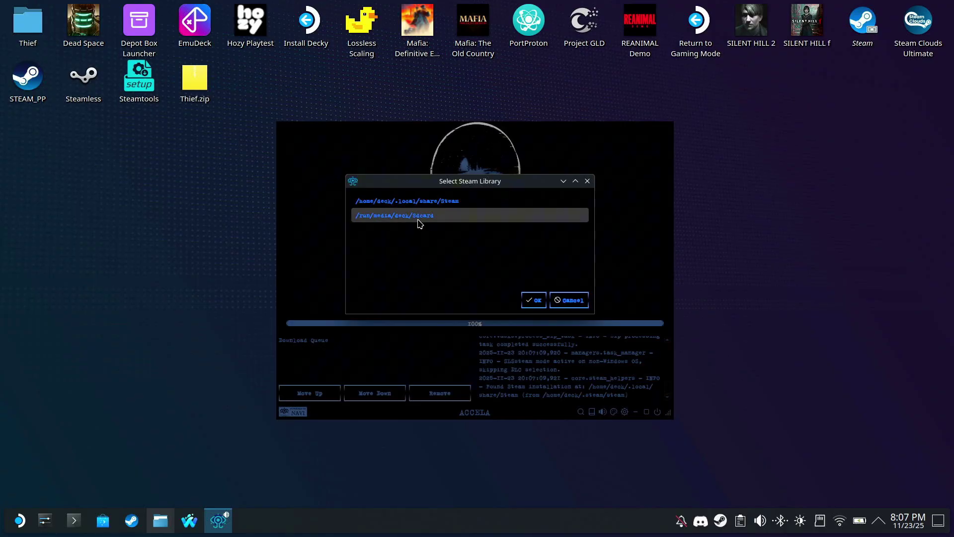
left_click(533, 300)
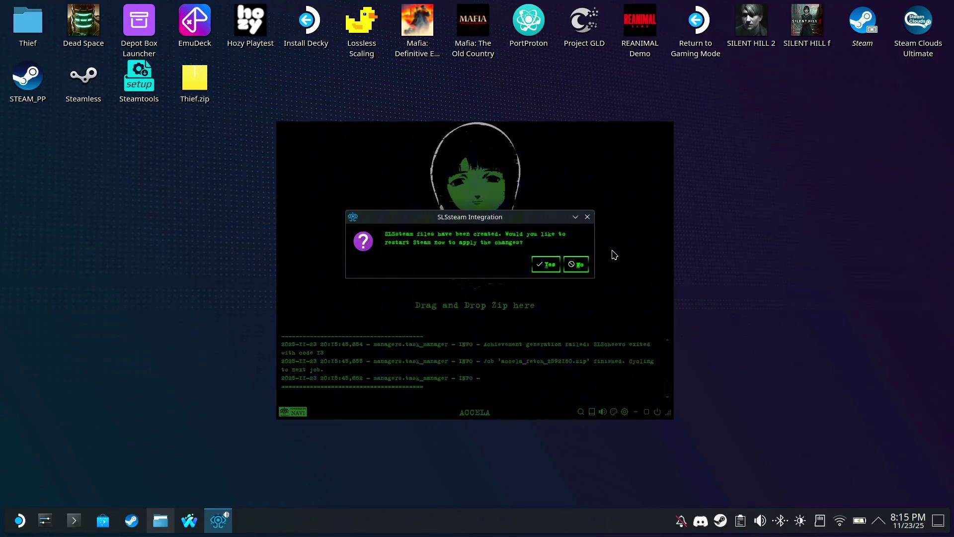
left_click(546, 265)
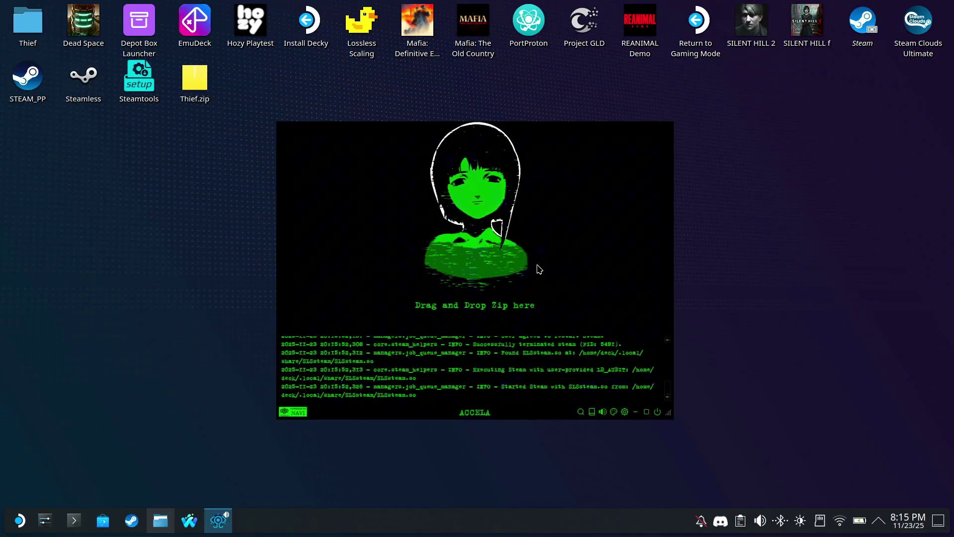